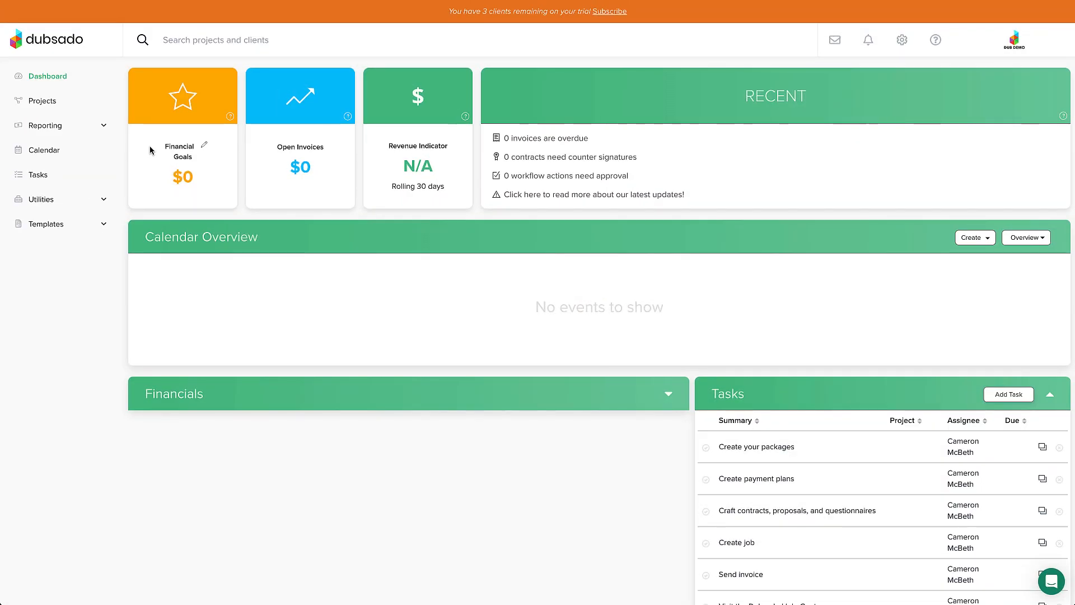
Show the Projects list from the sidebar.
click(50, 102)
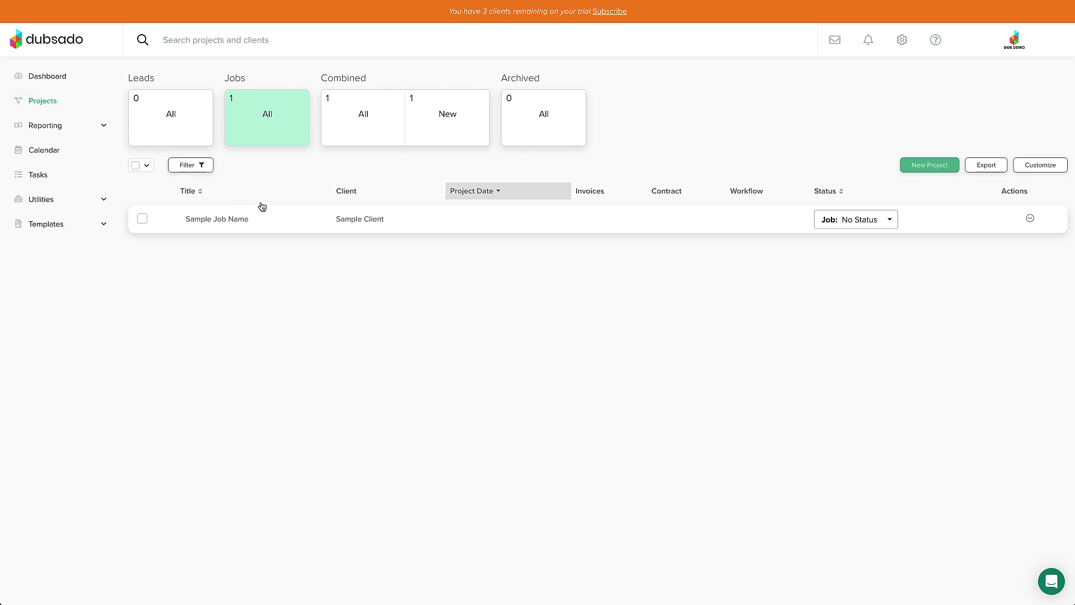
click(284, 220)
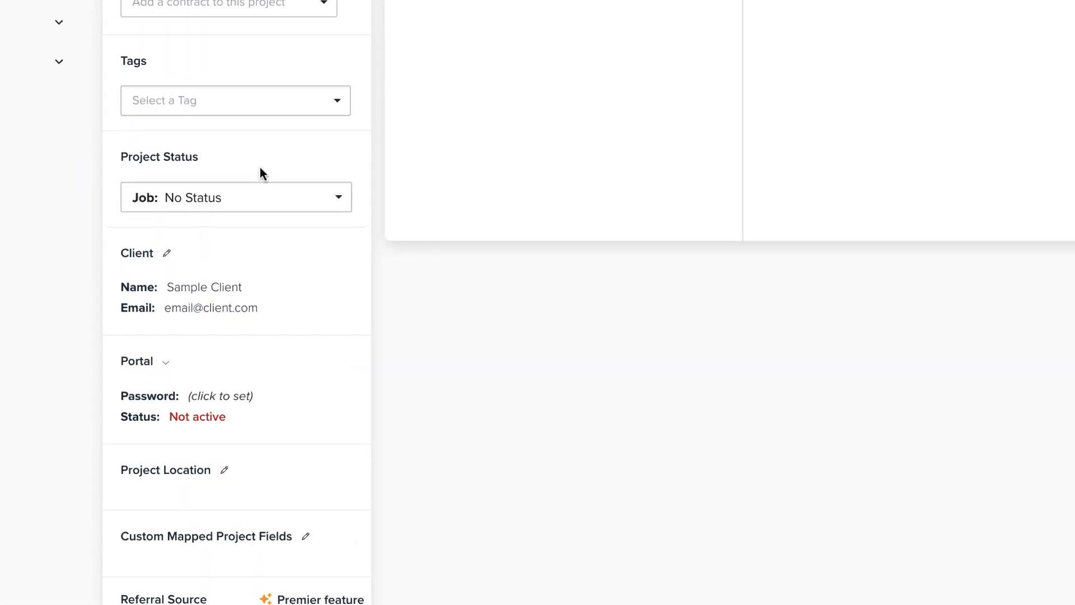
click(168, 255)
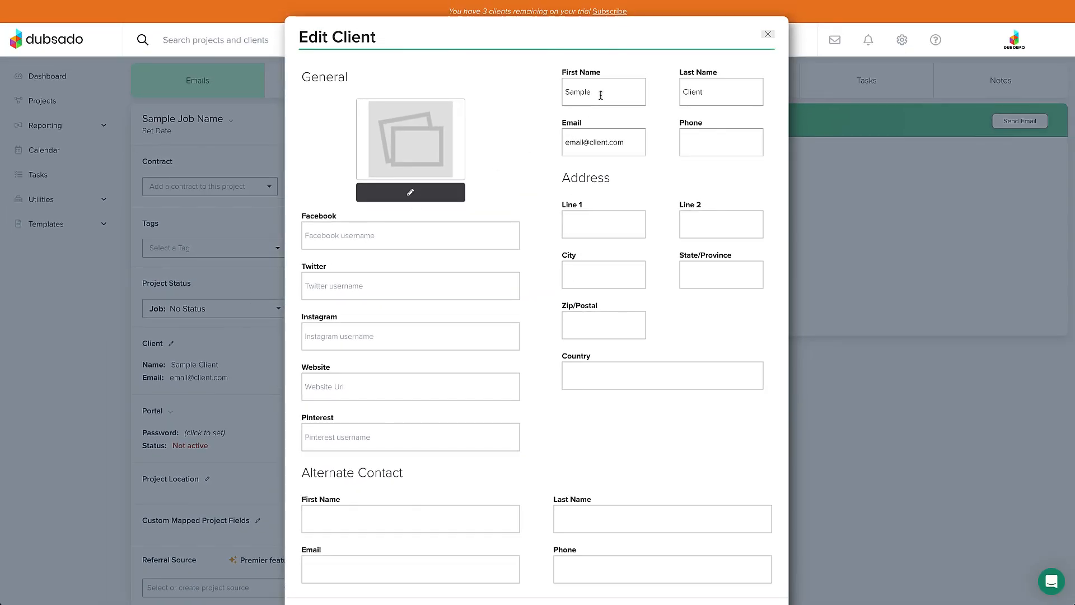
double_click(602, 94)
key(Tab)
key(Tab)
scroll(537, 303, down, 3)
scroll(538, 302, down, 3)
scroll(539, 303, down, 3)
scroll(537, 303, down, 3)
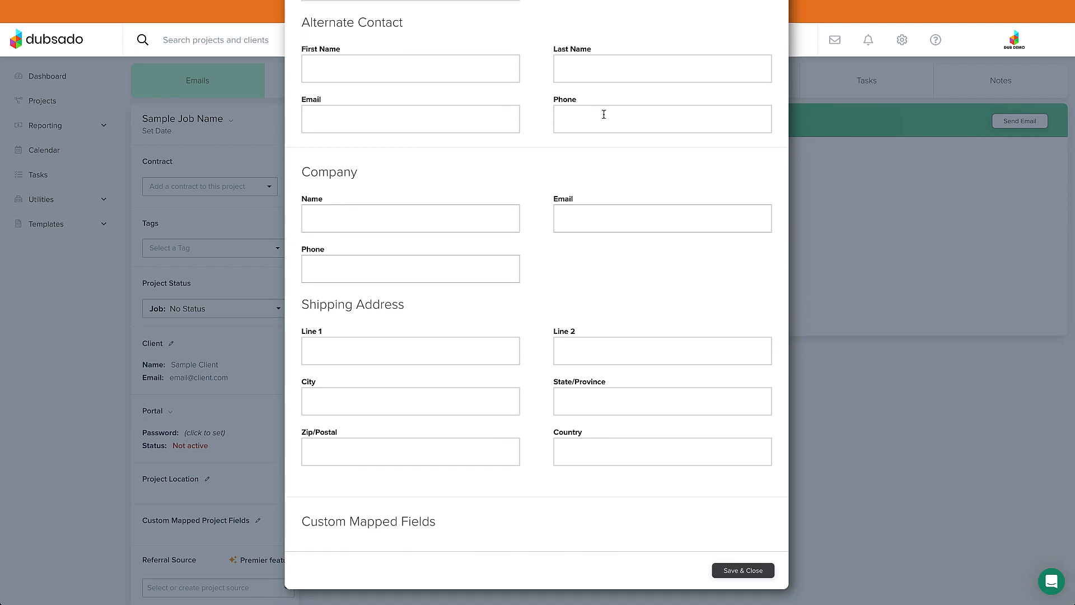
click(742, 570)
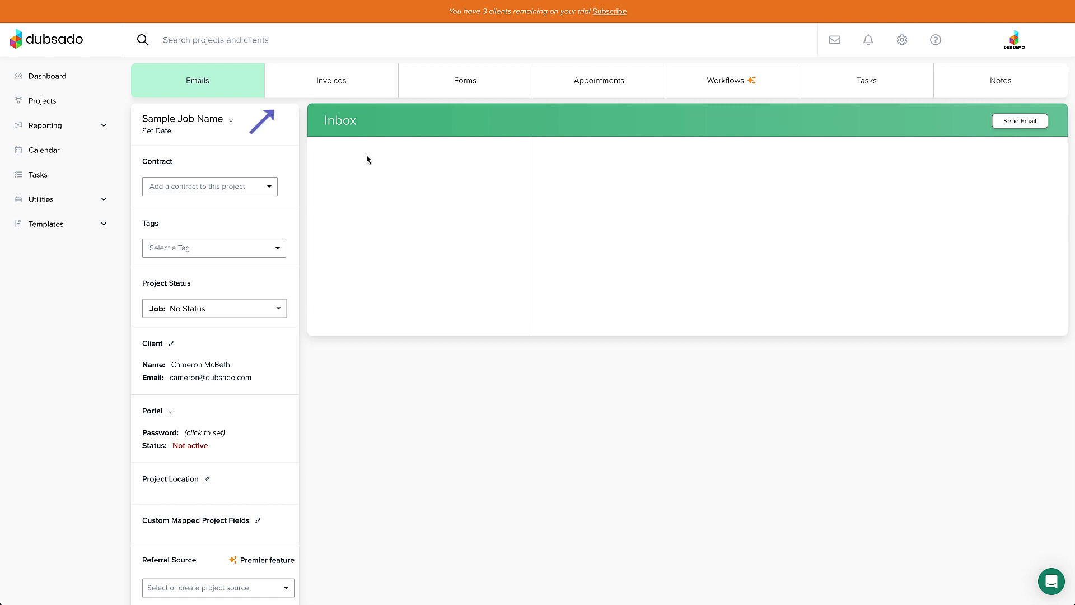
Create invoice #1 with a 1:1 Coaching Services line of 10 sessions at $100, totalling $1,000.
click(368, 93)
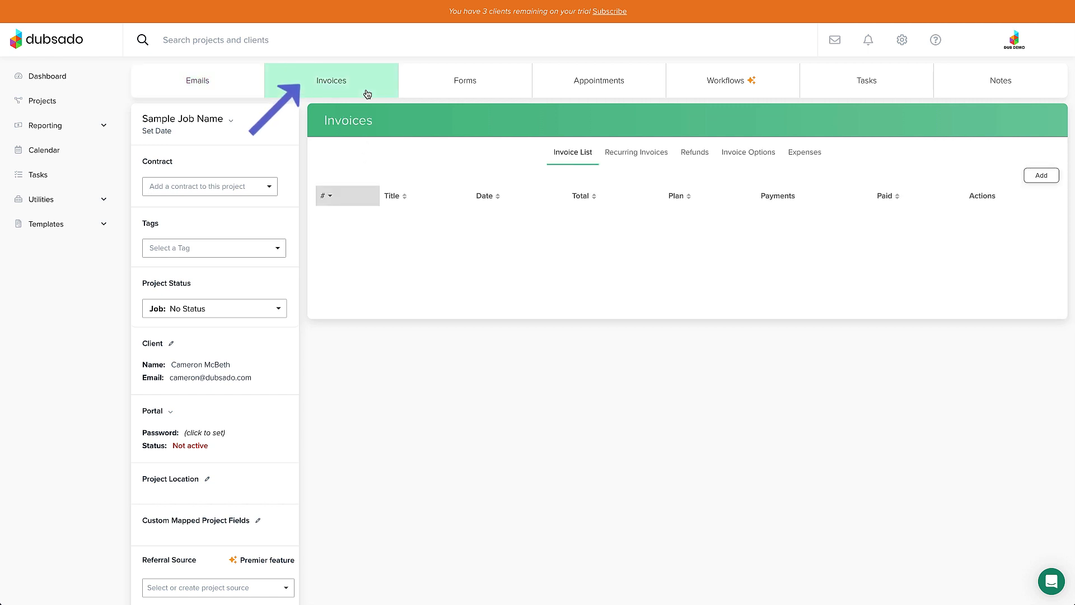
click(1042, 176)
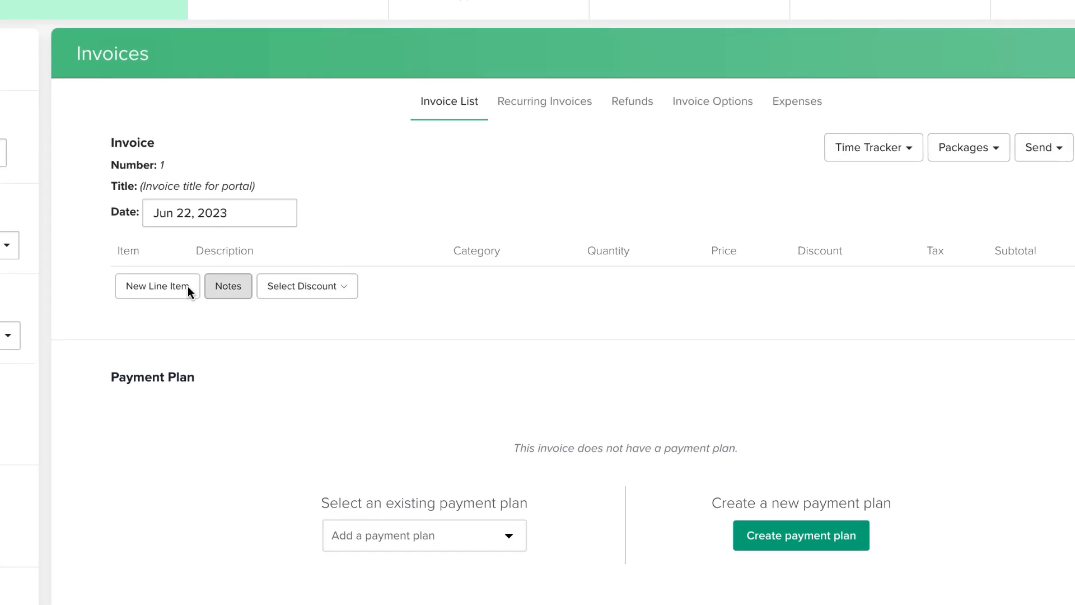
click(157, 286)
click(172, 302)
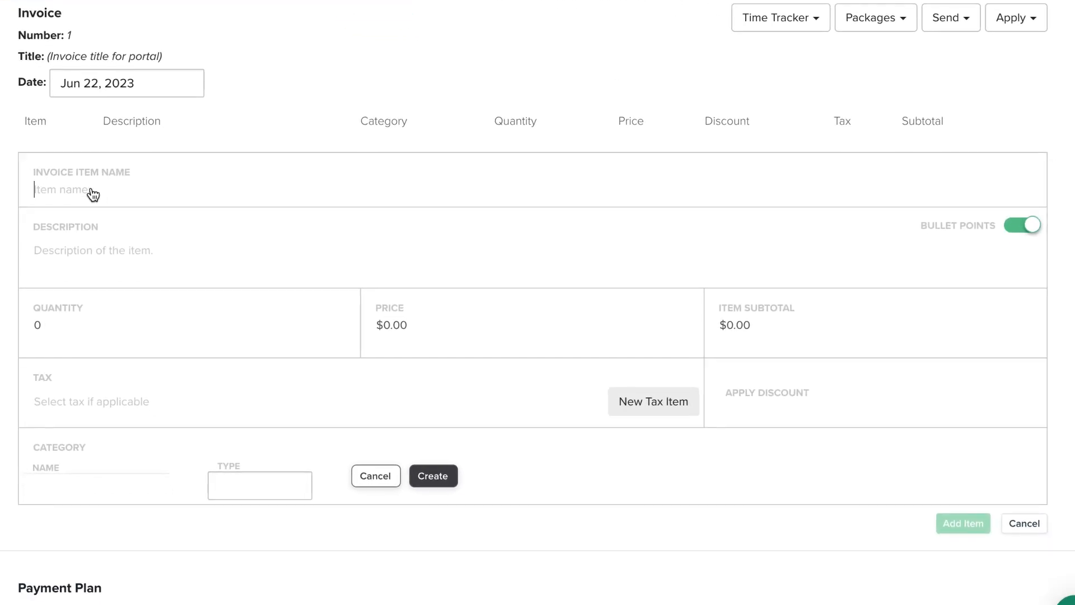
text(1:1 Coach)
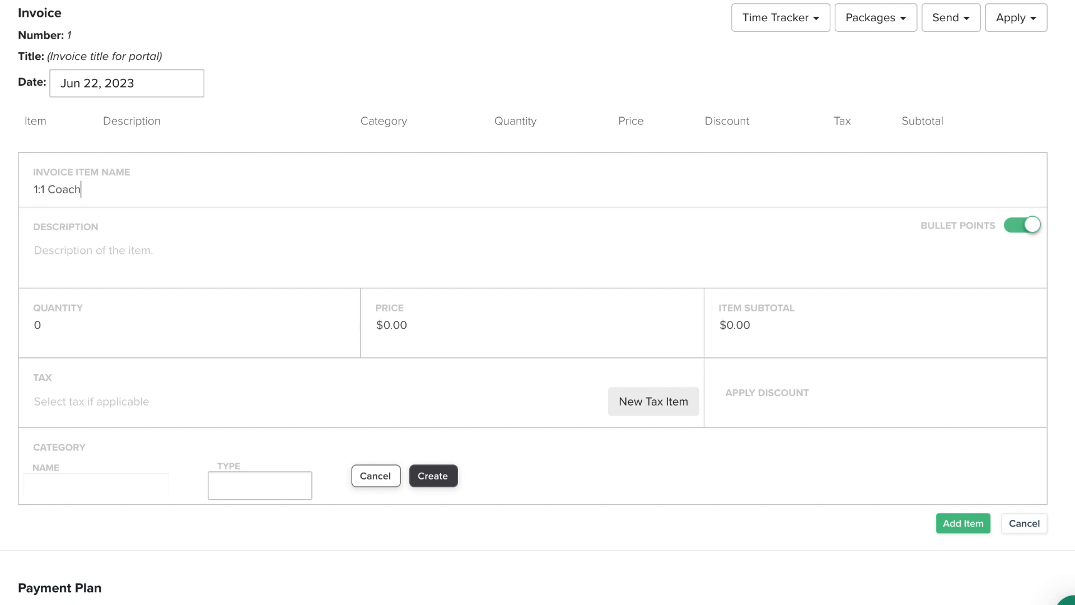
text(ing Services)
text(10 Sessions)
key(Tab)
text(10)
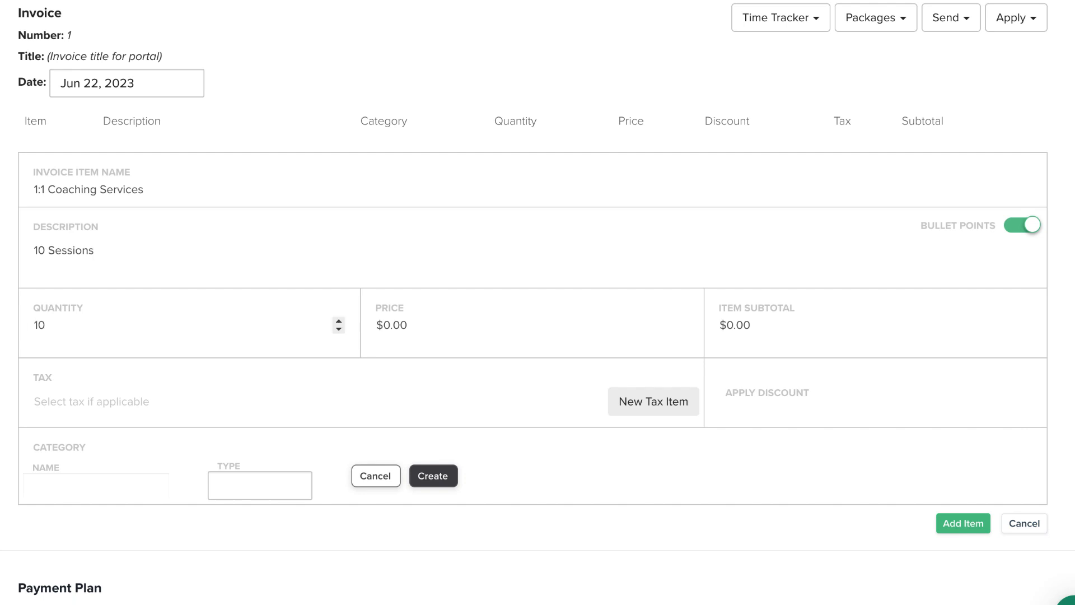
key(Tab)
text(100)
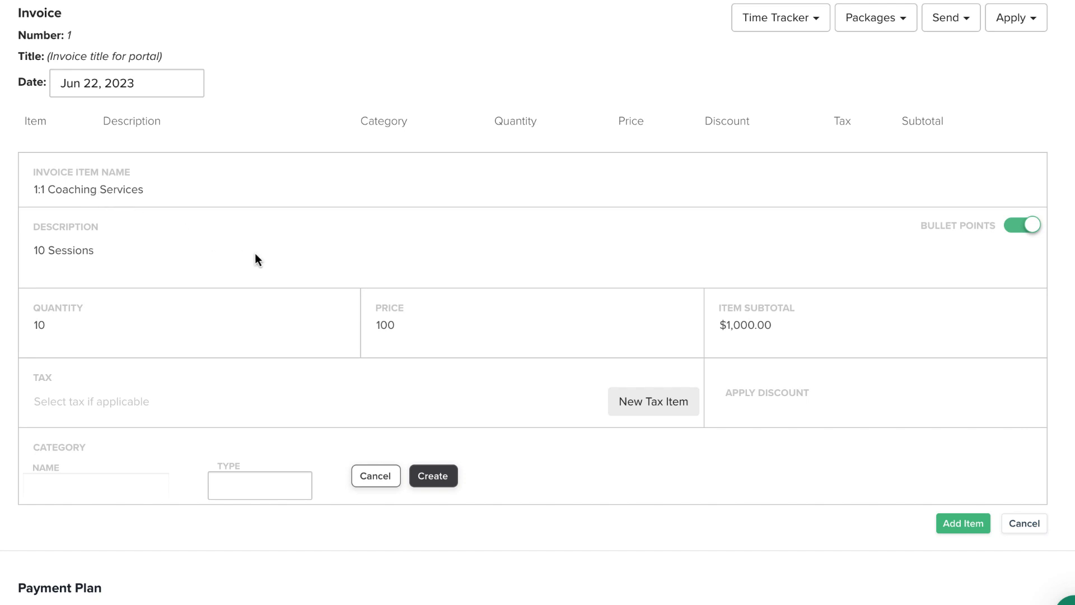
click(954, 525)
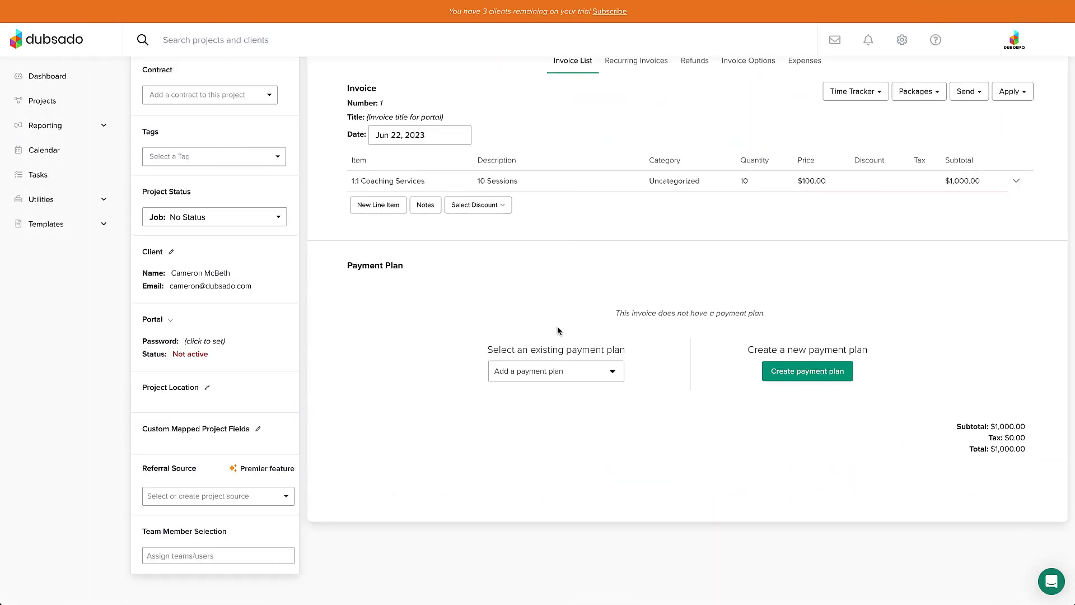
Apply the 50/50 payment plan of two $500 installments and draft the invoice email.
click(583, 375)
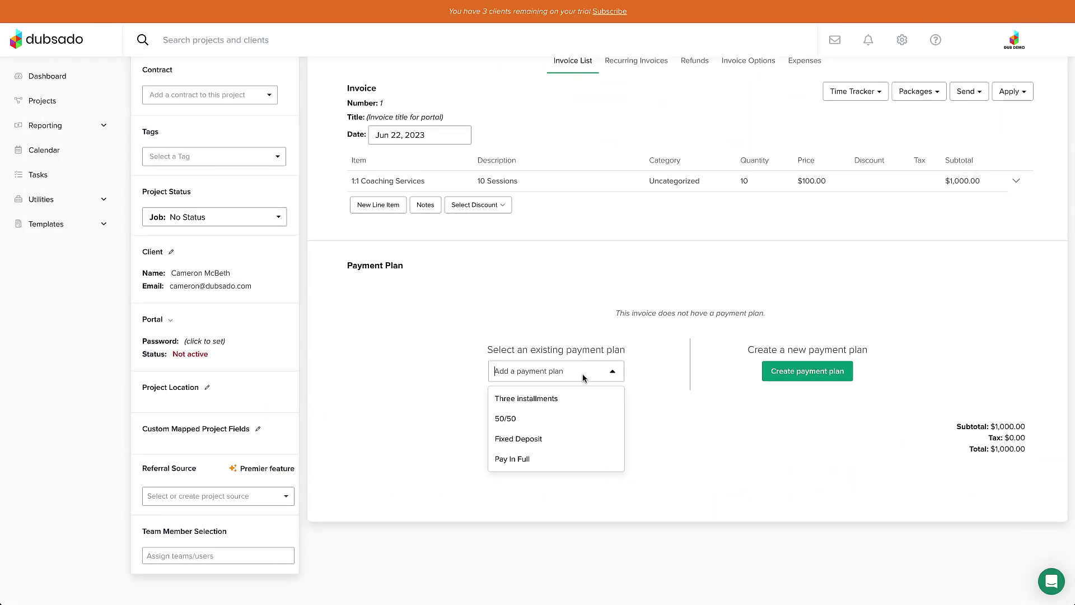
click(580, 421)
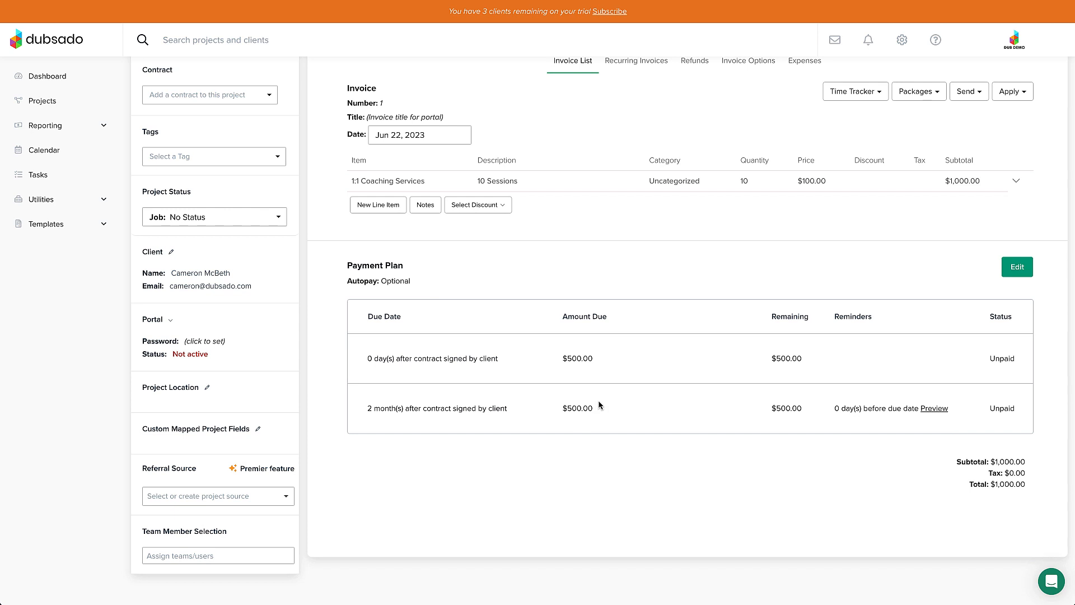
click(986, 94)
click(918, 113)
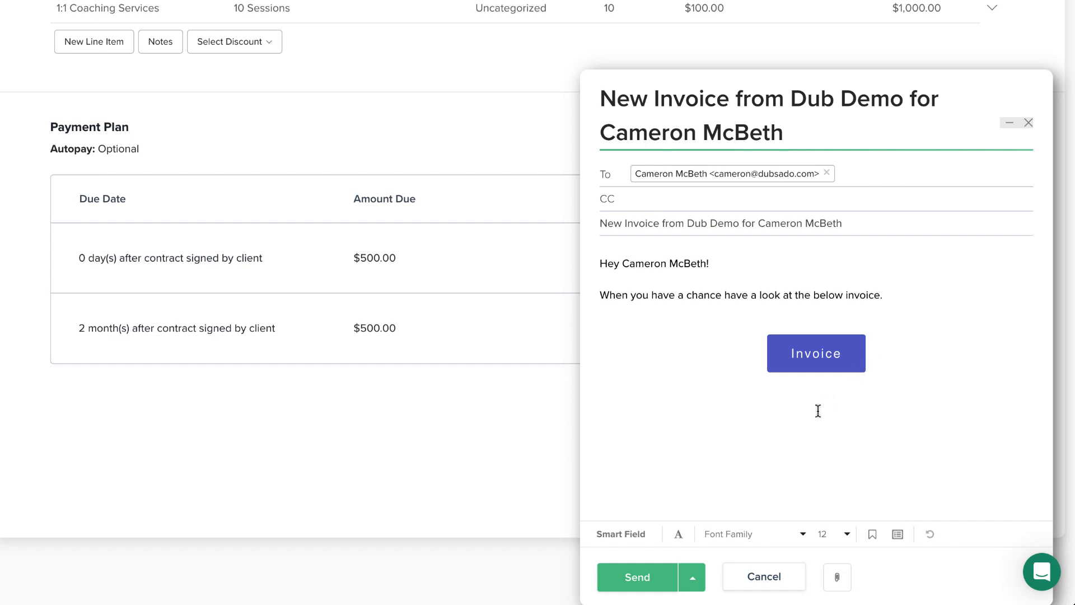
Send the invoice email to the client and list the contracts available for the project.
click(639, 579)
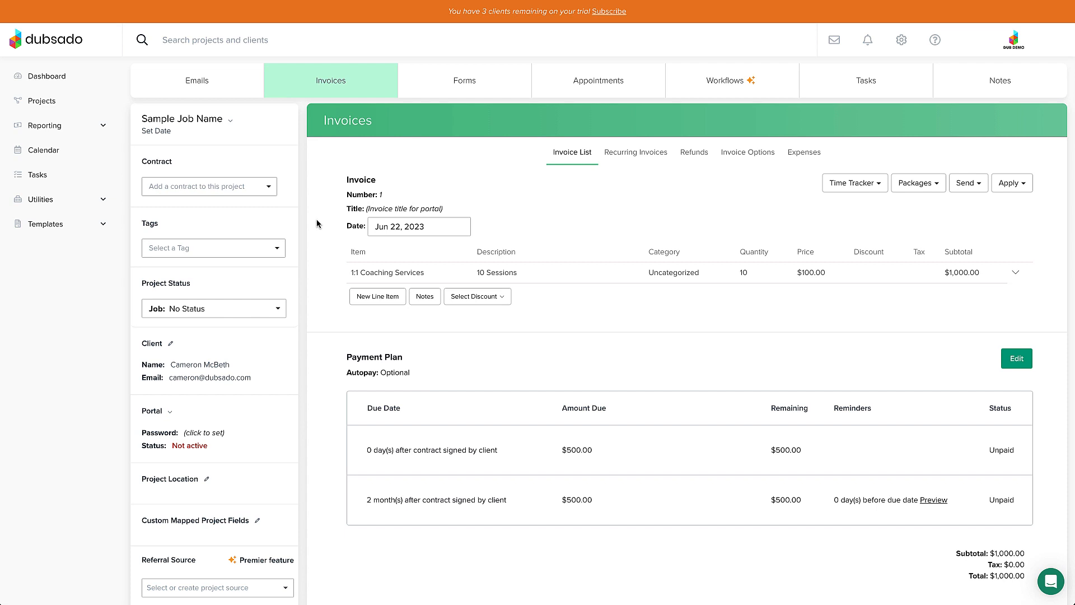
click(256, 187)
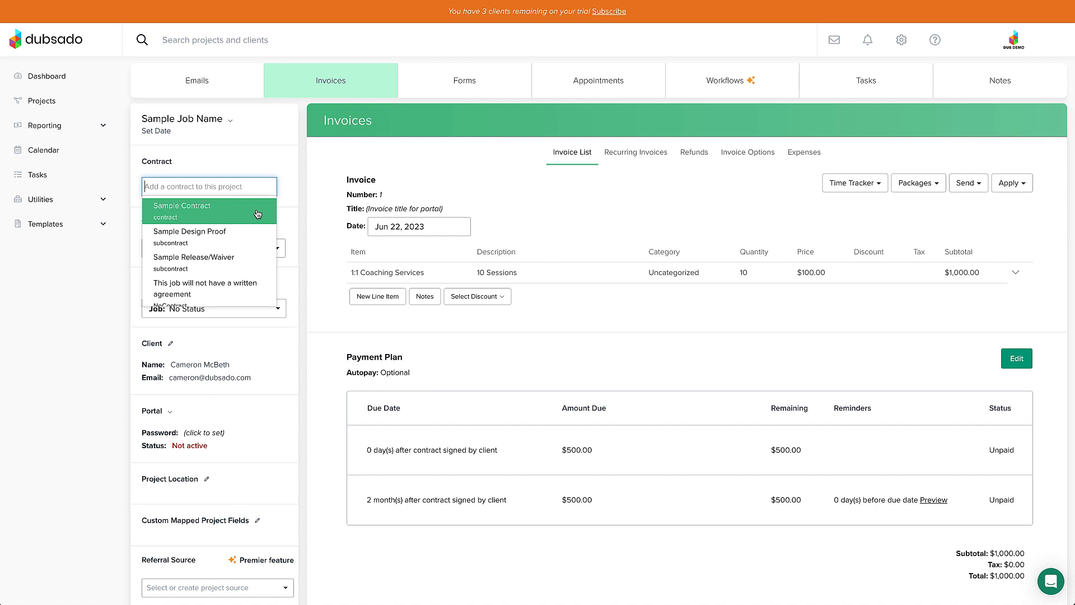
click(257, 213)
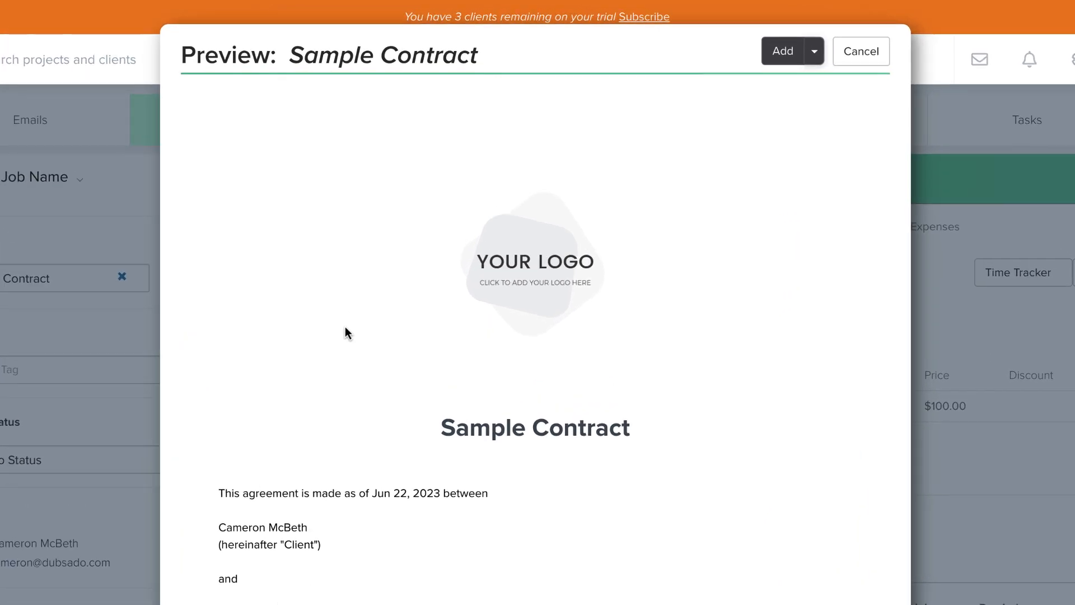
click(785, 52)
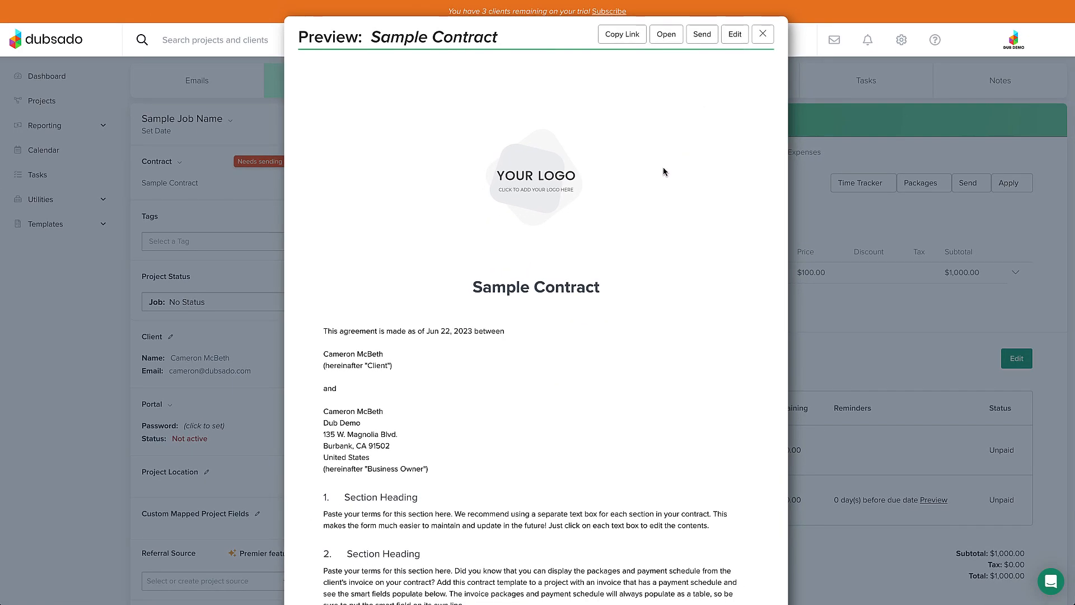
scroll(665, 171, down, 5)
scroll(664, 170, down, 5)
scroll(664, 170, down, 3)
scroll(663, 171, down, 3)
scroll(664, 171, down, 1)
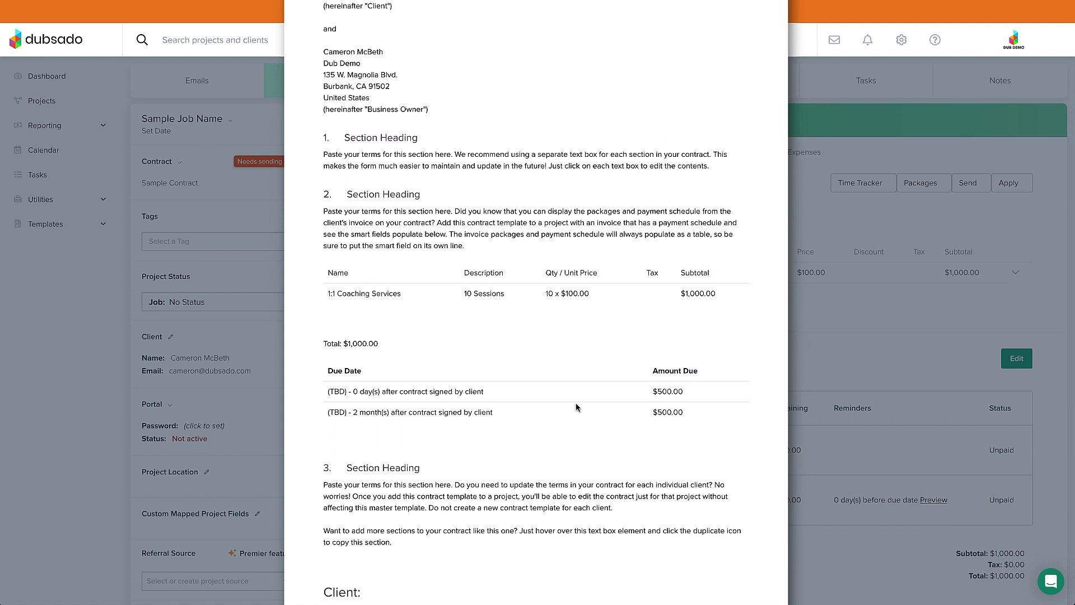
scroll(606, 239, up, 10)
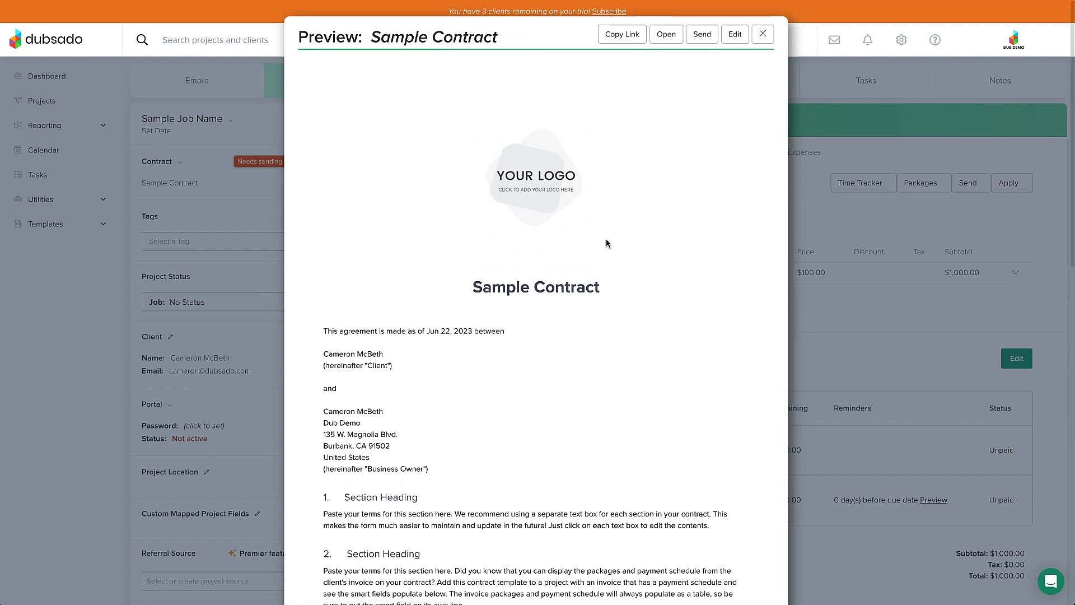
click(703, 35)
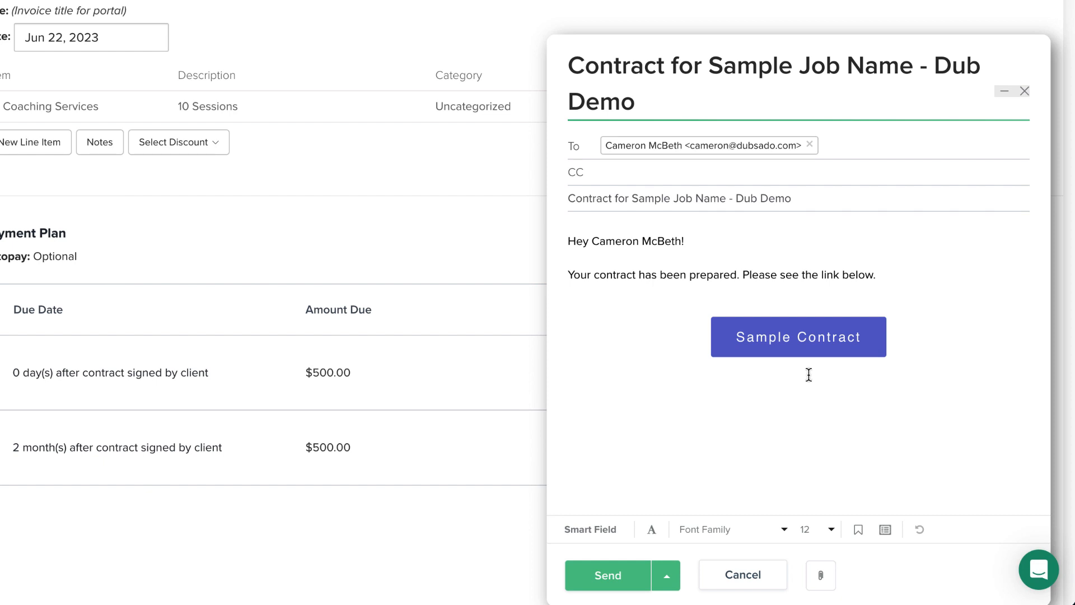
Insert an Invoice #1 link into the contract email body and send it to the client.
click(810, 374)
click(887, 531)
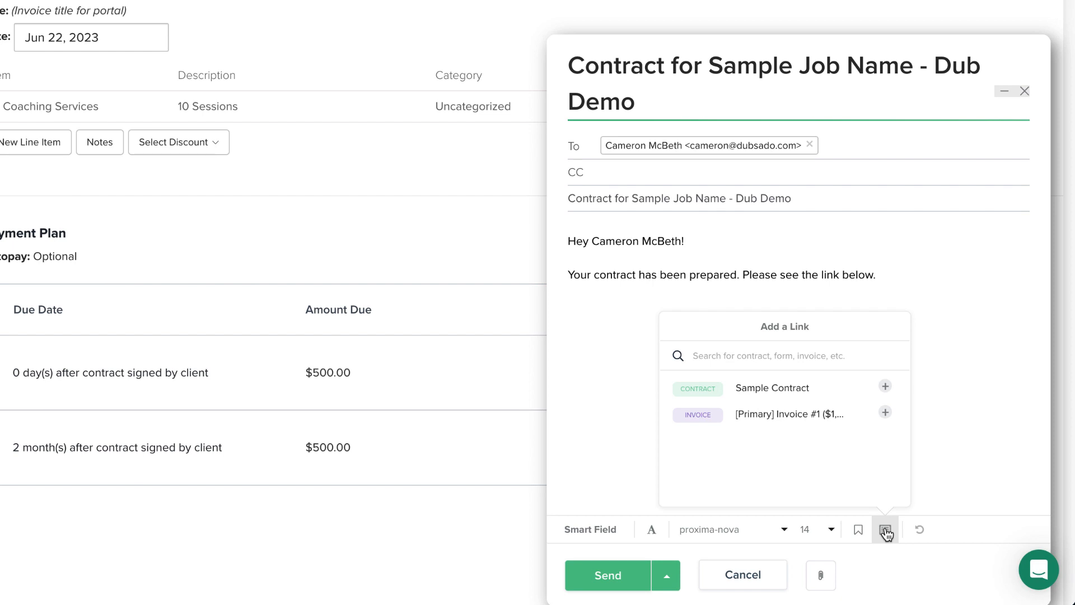
click(886, 416)
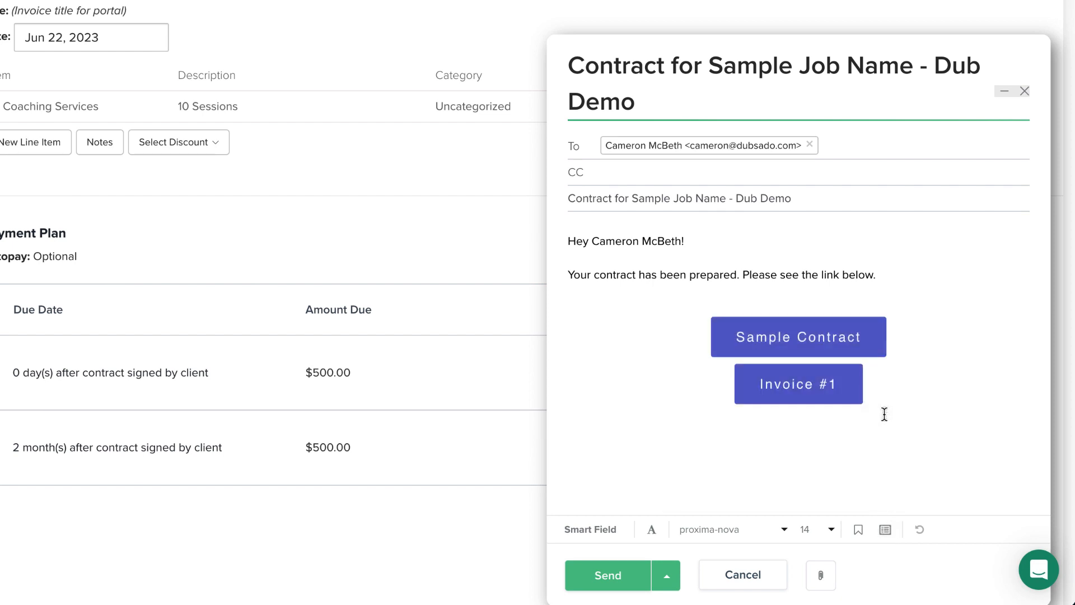
click(623, 583)
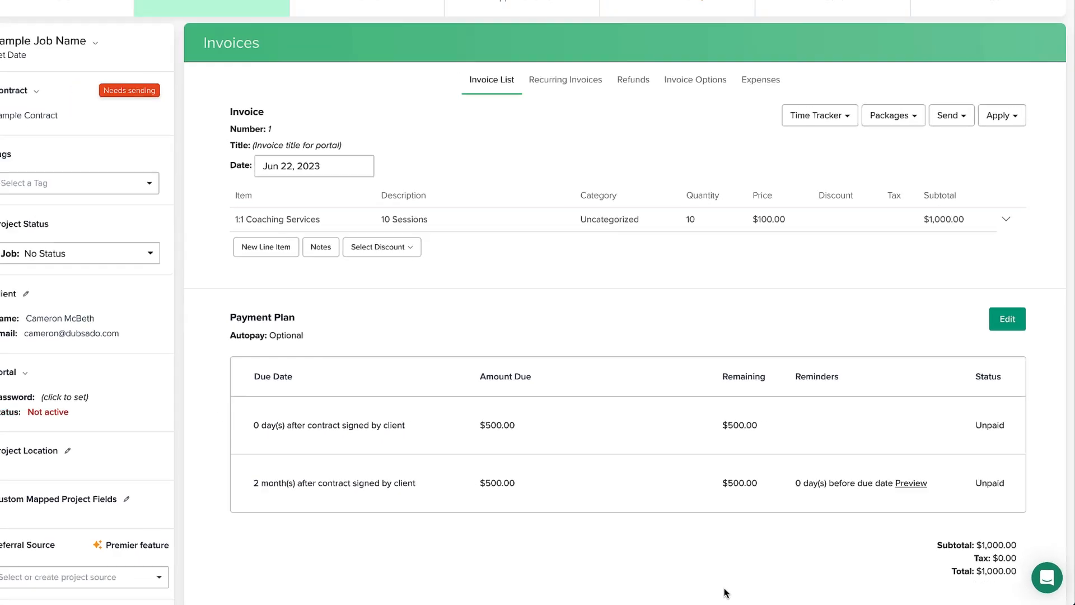